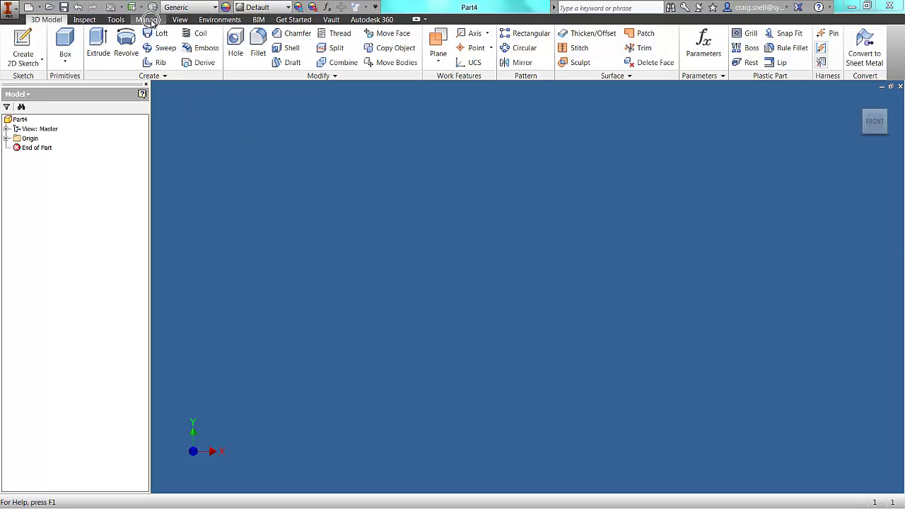
Switch the ribbon to the Manage tab to reach the iLogic tools
click(150, 20)
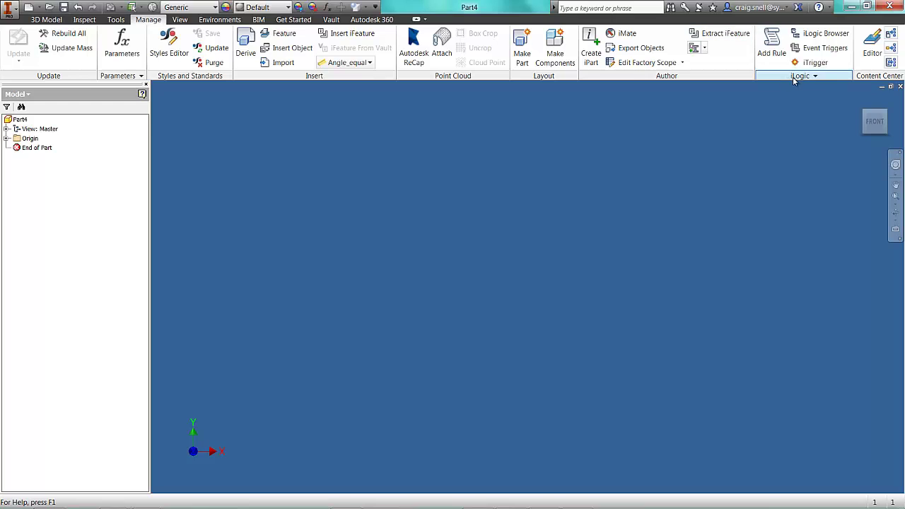
click(817, 37)
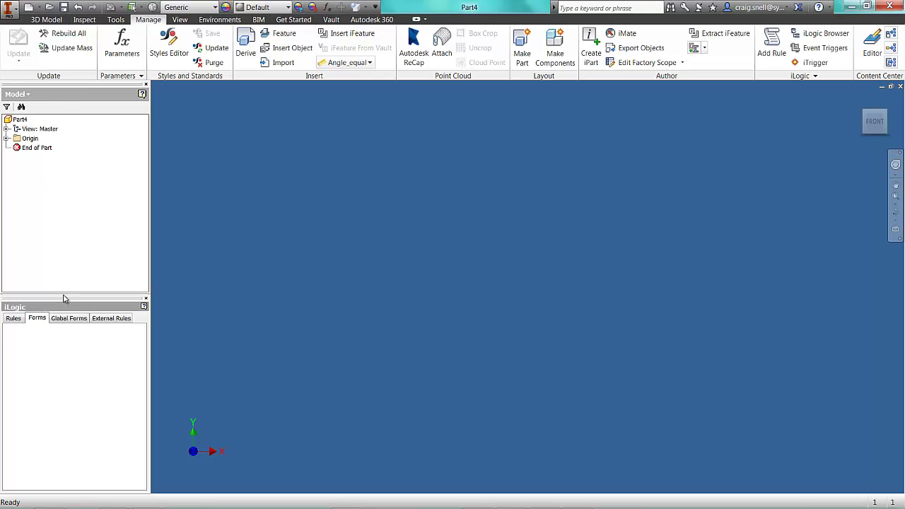
mouse_move(65, 292)
mouse_down()
mouse_move(69, 179)
mouse_move(70, 374)
mouse_move(69, 202)
mouse_move(69, 301)
mouse_up()
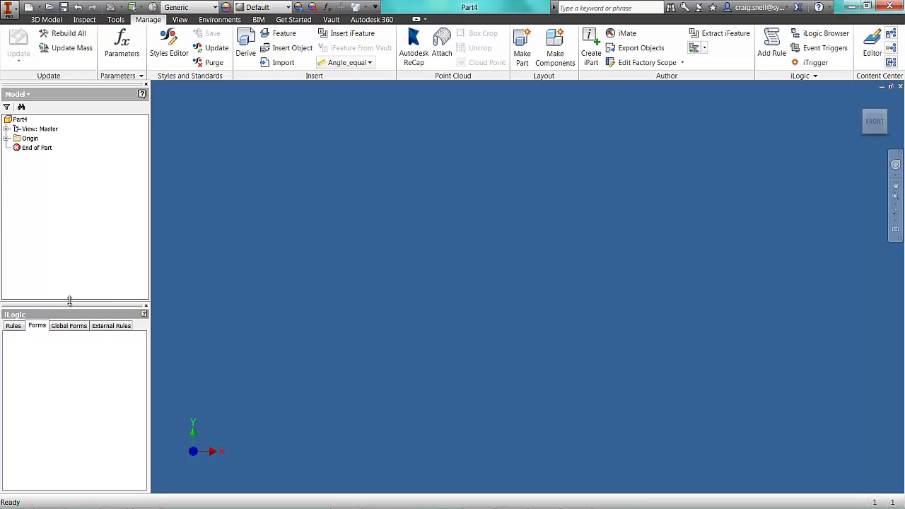
click(14, 327)
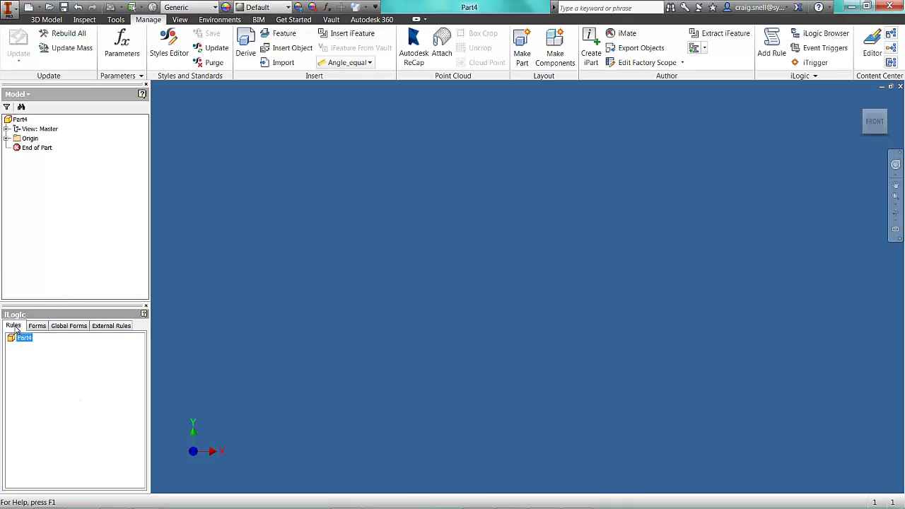
click(37, 328)
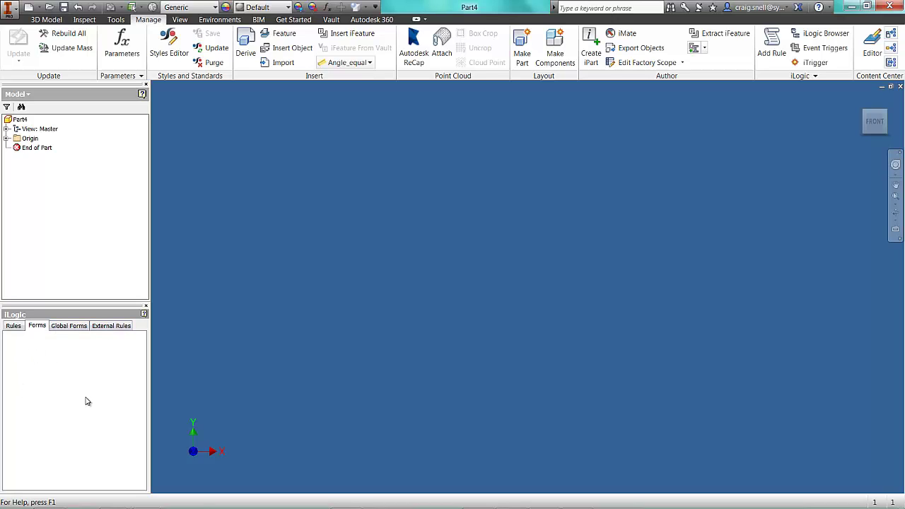
Add a new form in the Forms tab and rename Form 1 to 'Symetri Iprops'
right_click(44, 360)
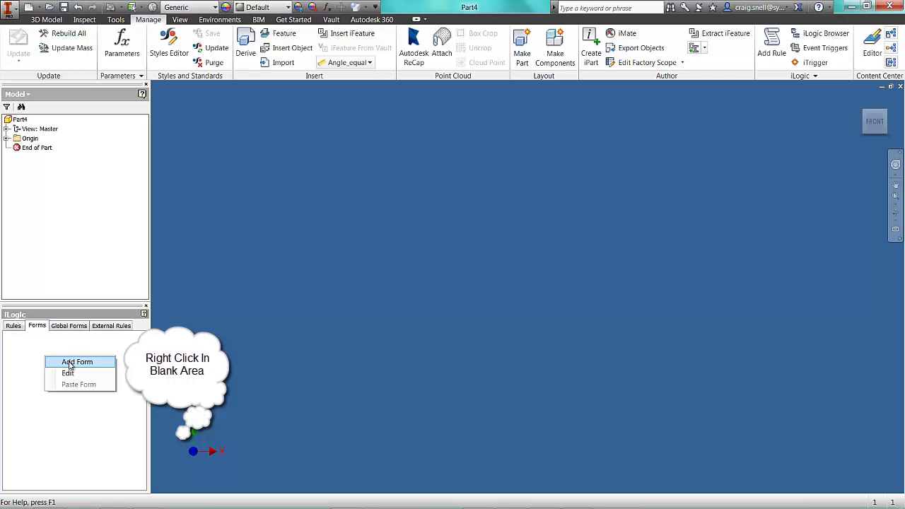
click(70, 363)
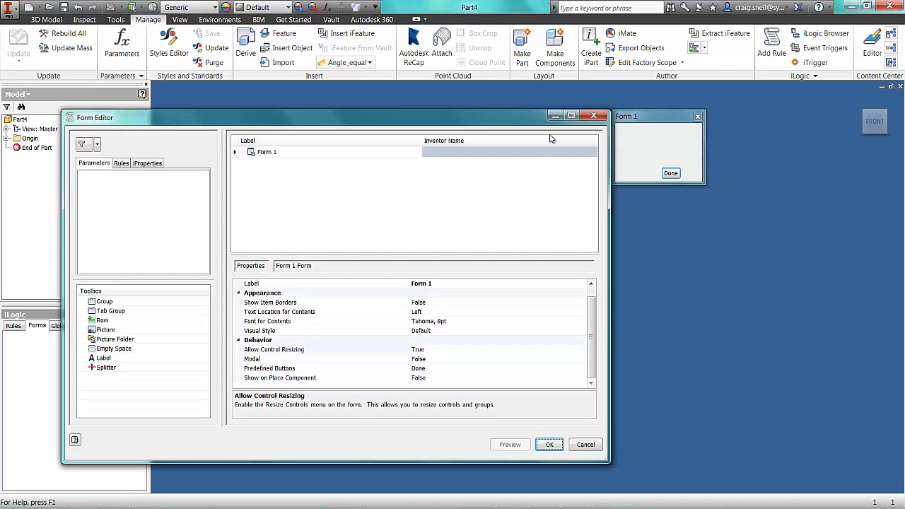
drag(654, 120, 659, 121)
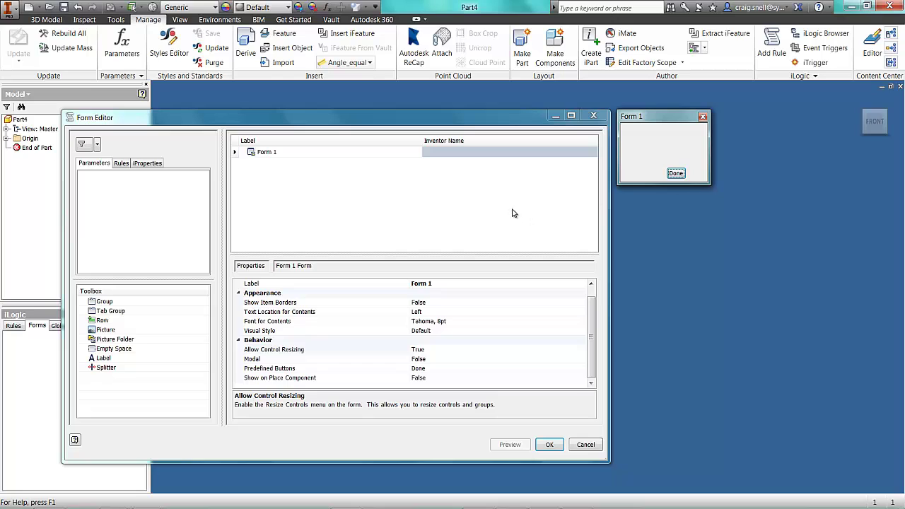
double_click(282, 152)
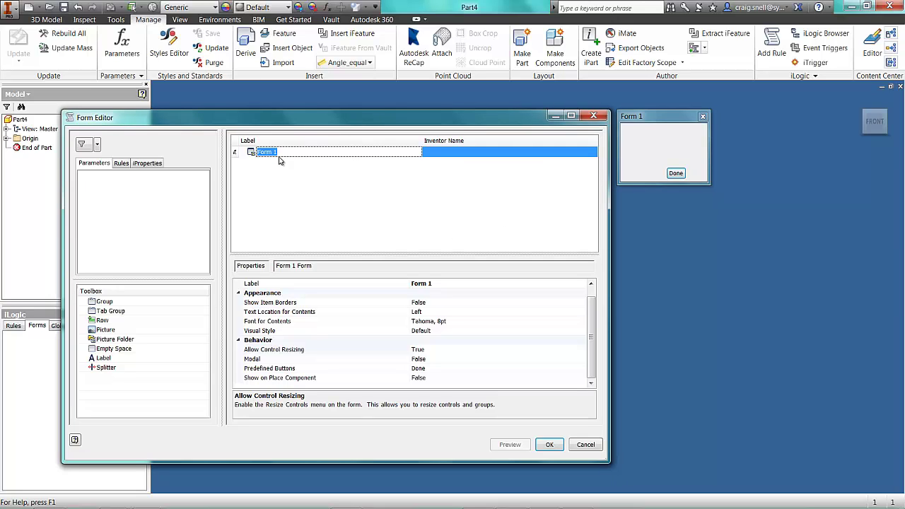
text(Symetri Iprops)
Drag the Part Number, Description and Designer iProperties into the form's design tree
click(144, 165)
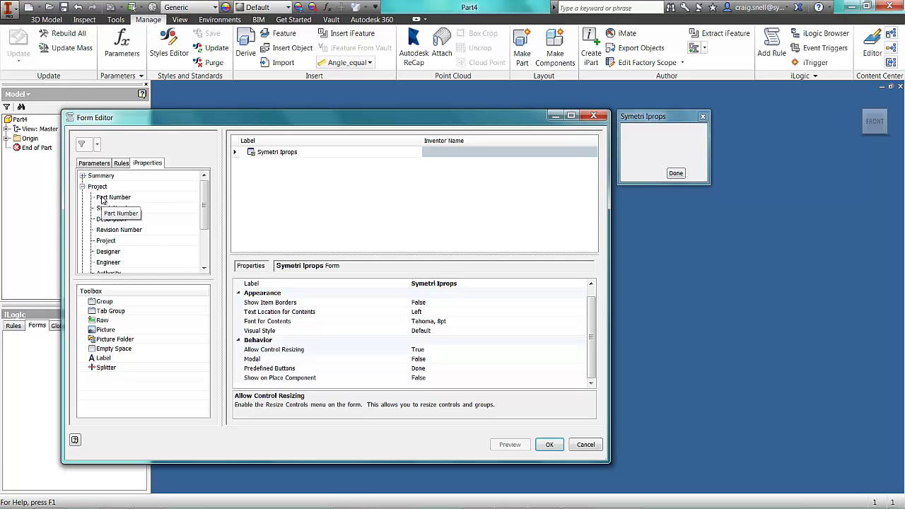
drag(106, 197, 290, 192)
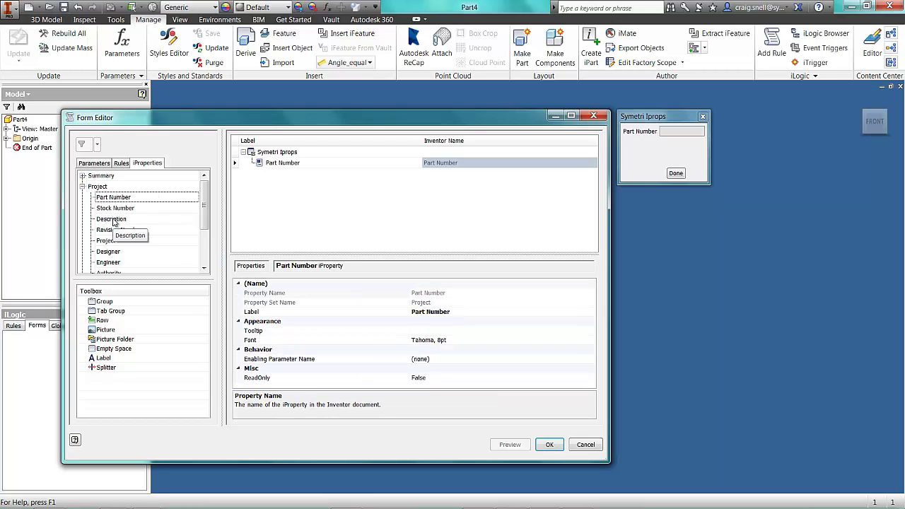
drag(113, 223, 283, 194)
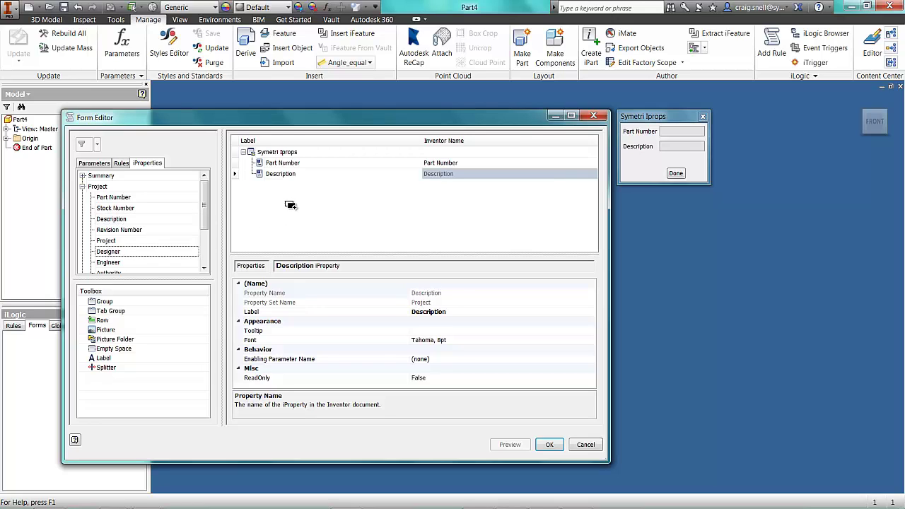
drag(110, 253, 325, 207)
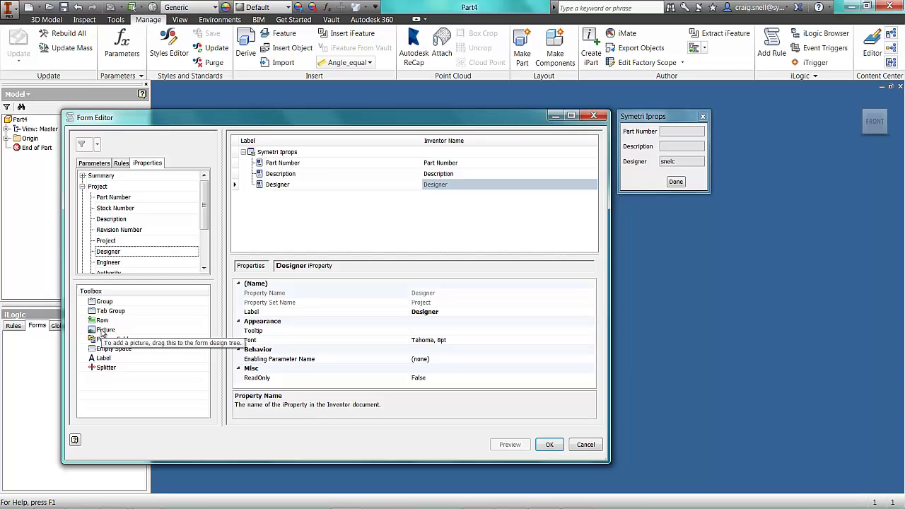
Add a Picture element to the form and set its image to symetri small.jpg
click(101, 329)
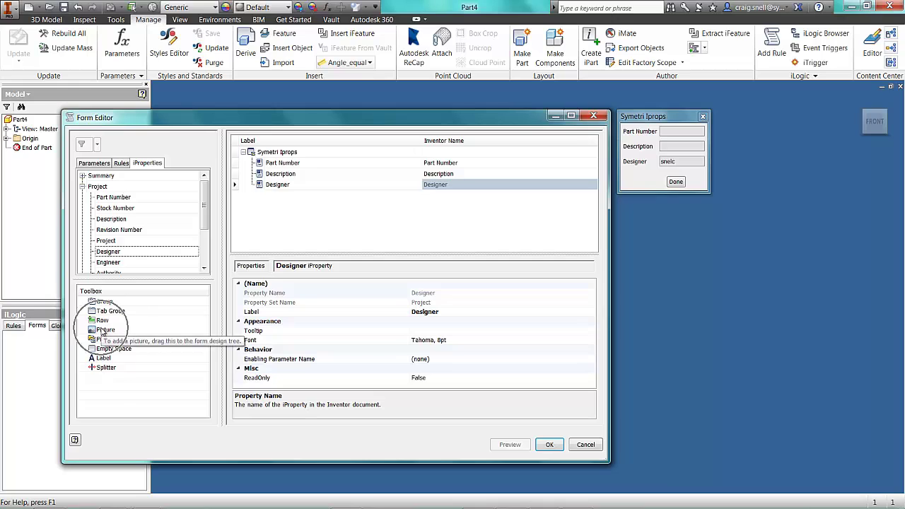
mouse_move(100, 333)
mouse_down()
mouse_move(273, 217)
mouse_move(281, 220)
mouse_up()
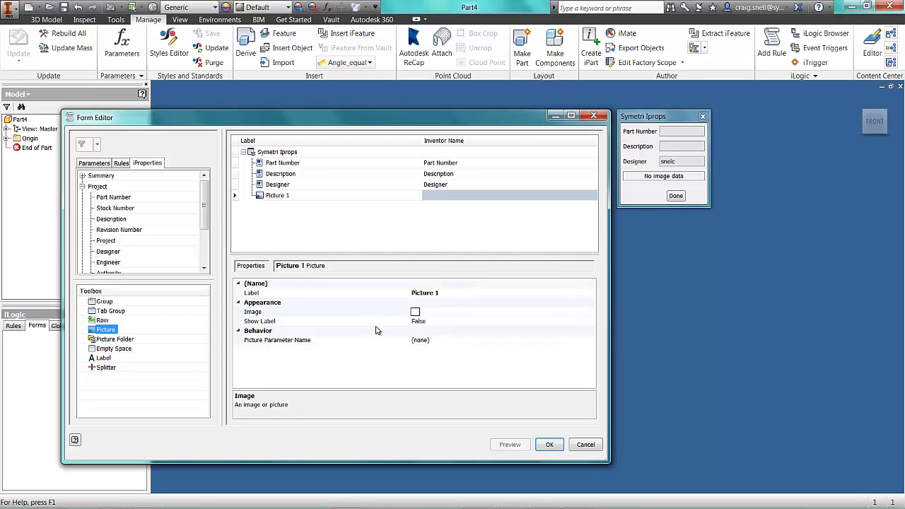
click(259, 312)
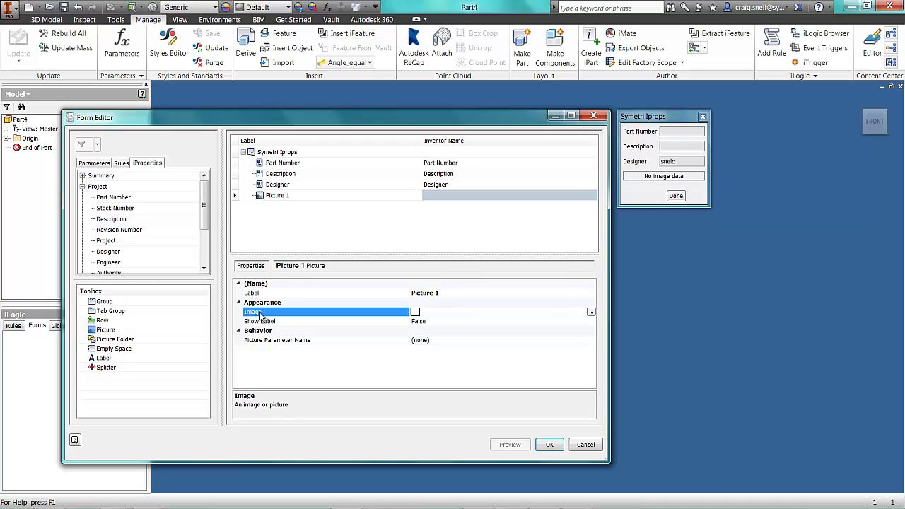
click(591, 312)
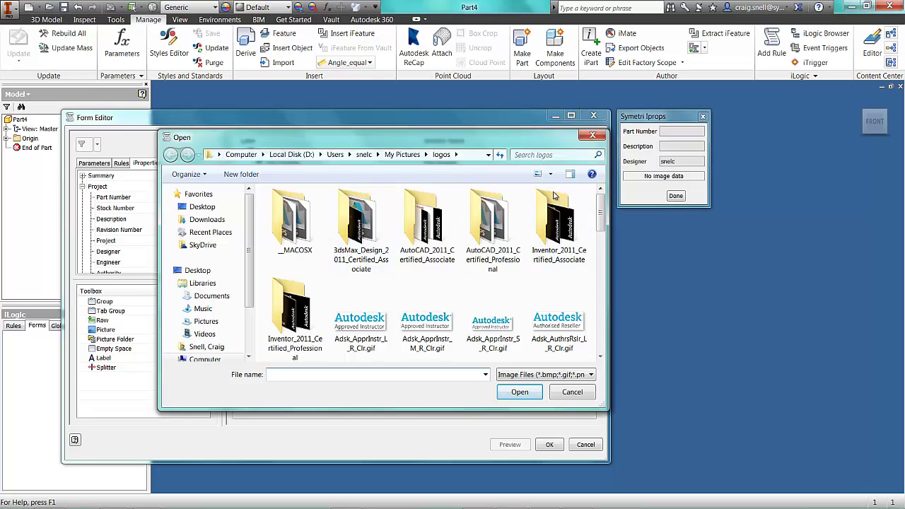
drag(601, 213, 599, 330)
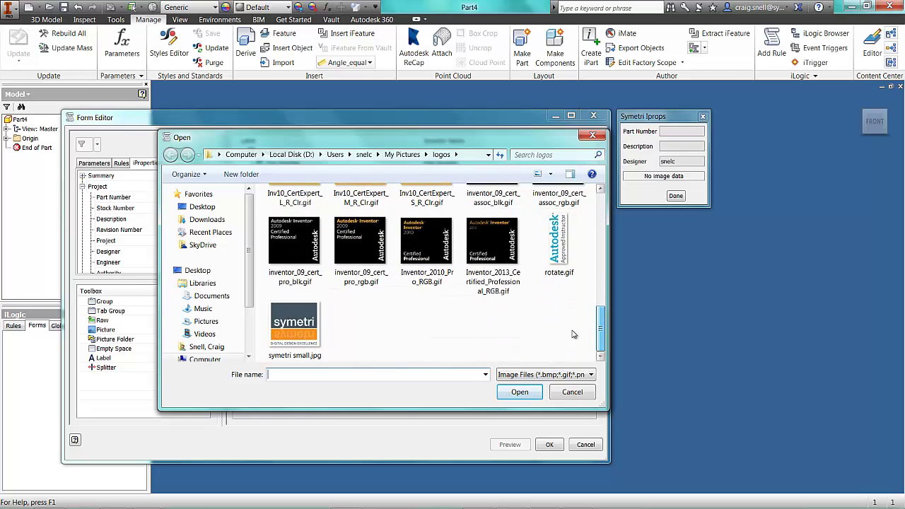
click(290, 336)
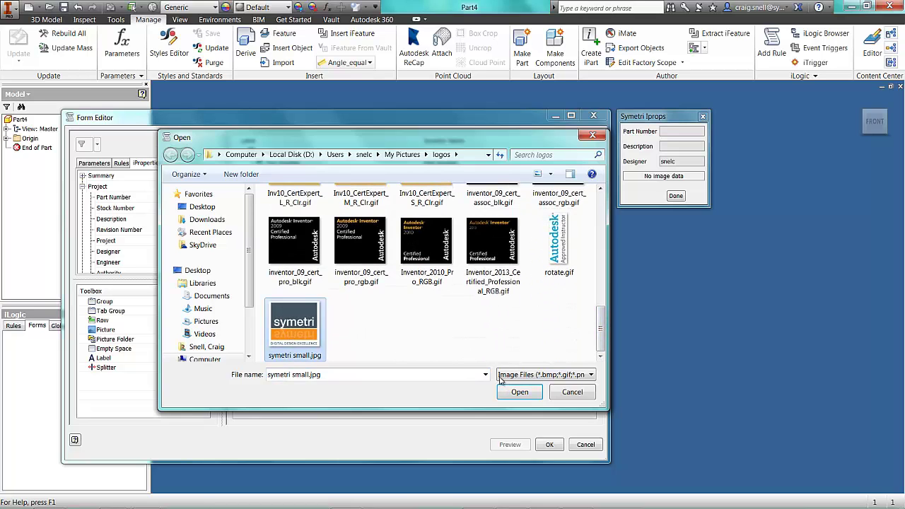
click(520, 392)
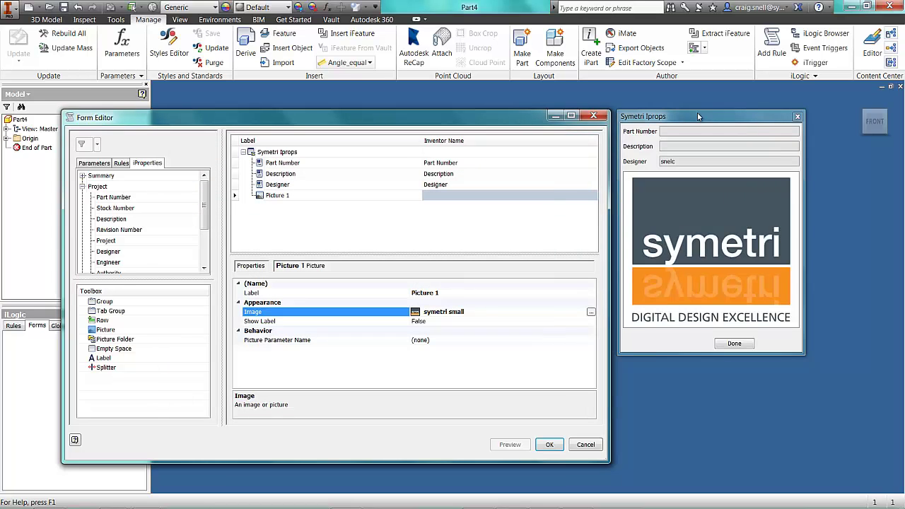
Save the form, then run it to enter Part Number 124 and Description 'This is a Part'
click(550, 445)
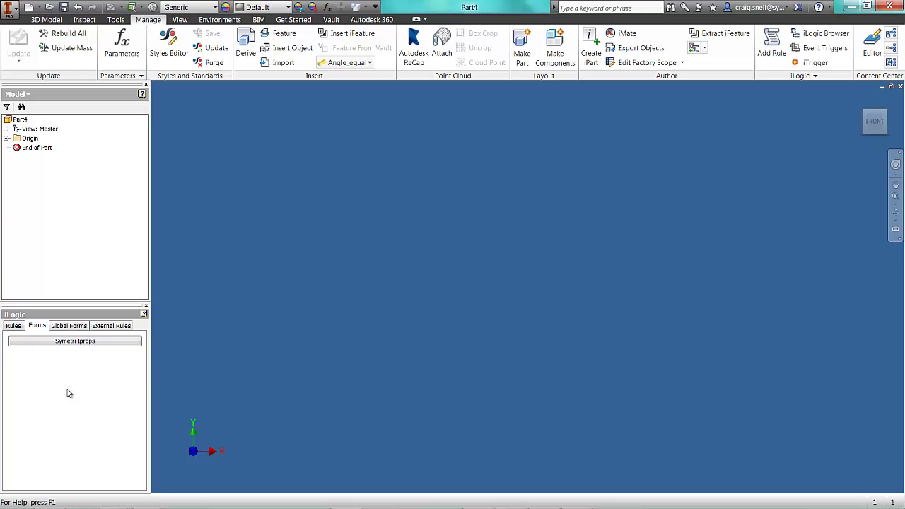
click(73, 343)
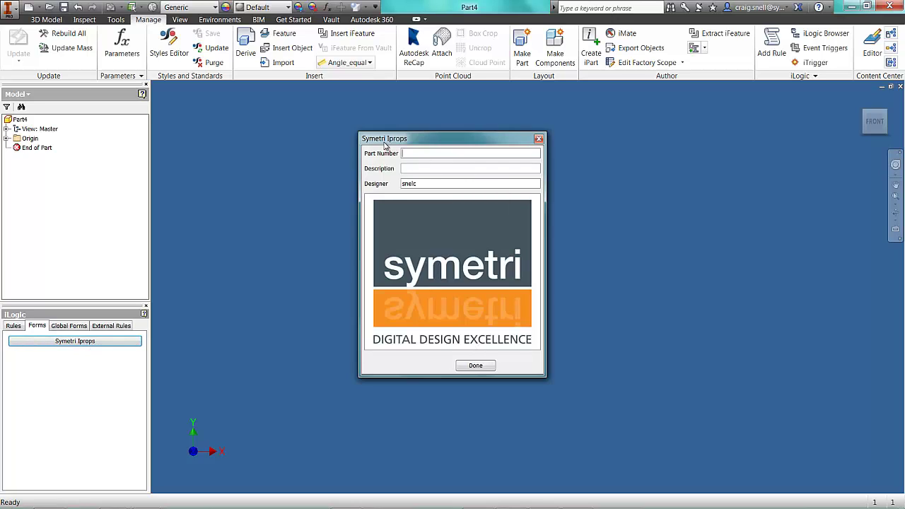
text(124)
text(is )
text(a Part)
click(478, 368)
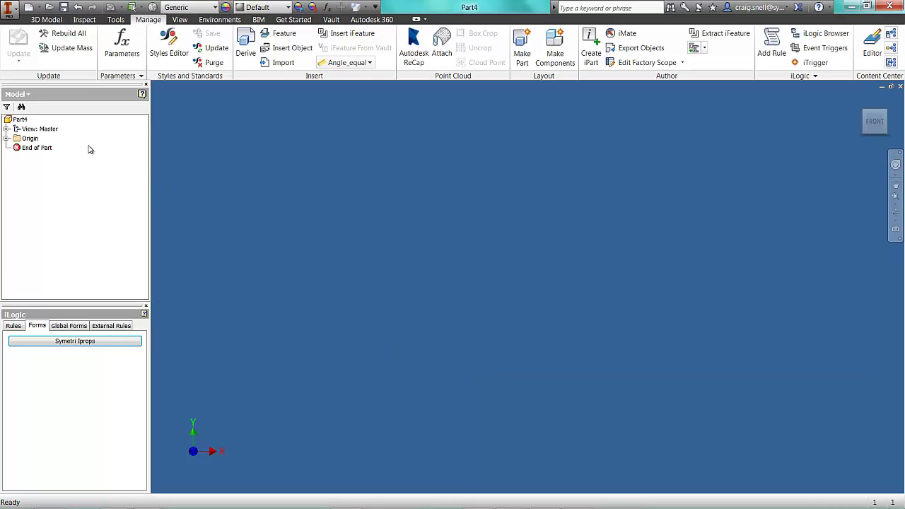
Check that Part4's Project iProperties read Part Number 124 and Description 'This is a Part', then close them
right_click(18, 124)
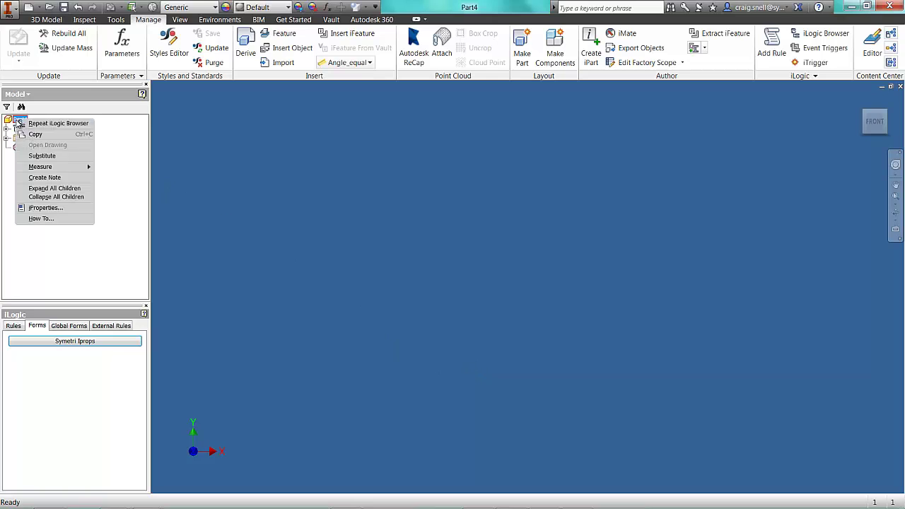
click(43, 209)
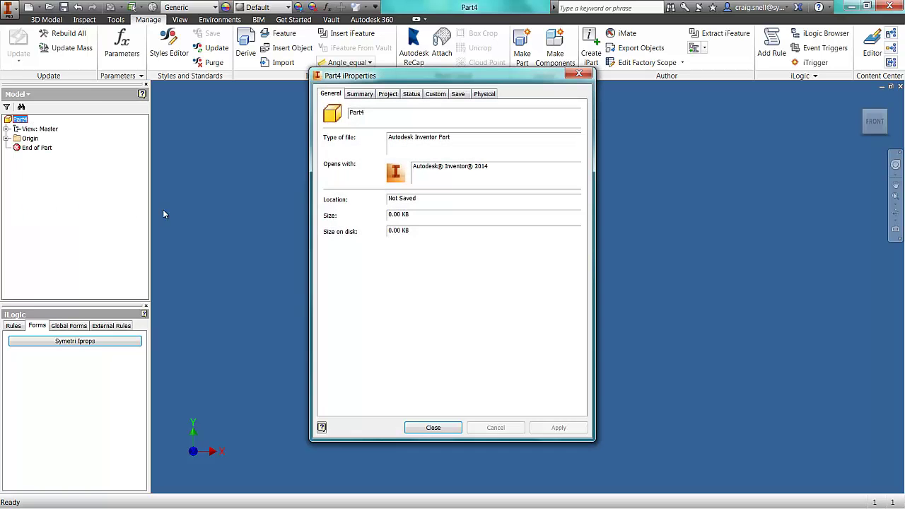
click(388, 95)
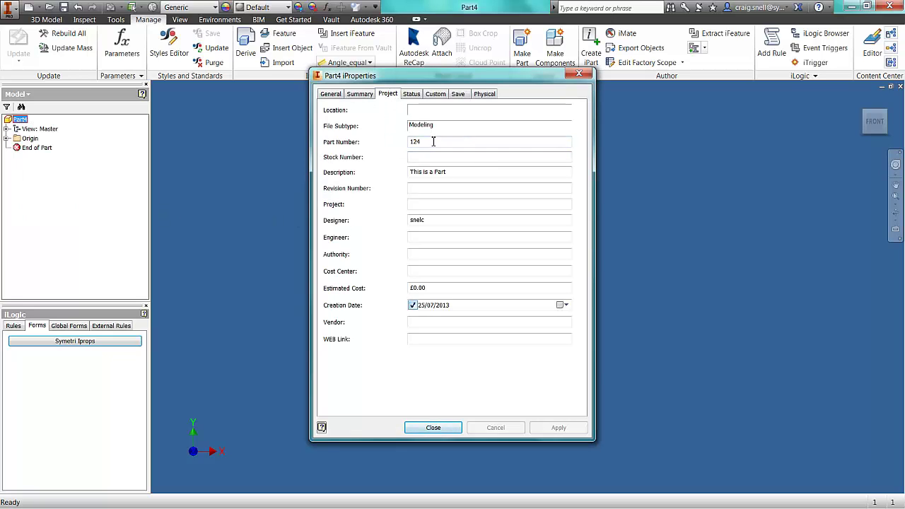
drag(434, 142, 392, 146)
drag(456, 173, 386, 176)
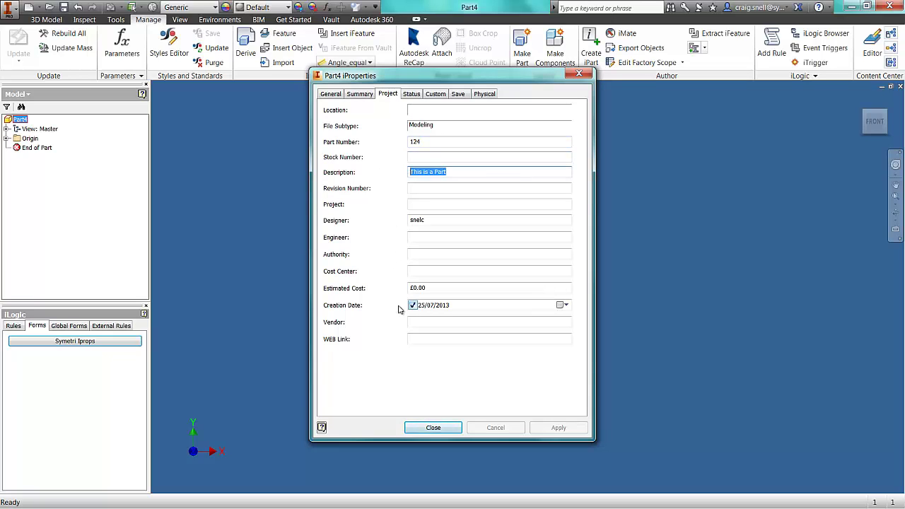
drag(427, 220, 412, 221)
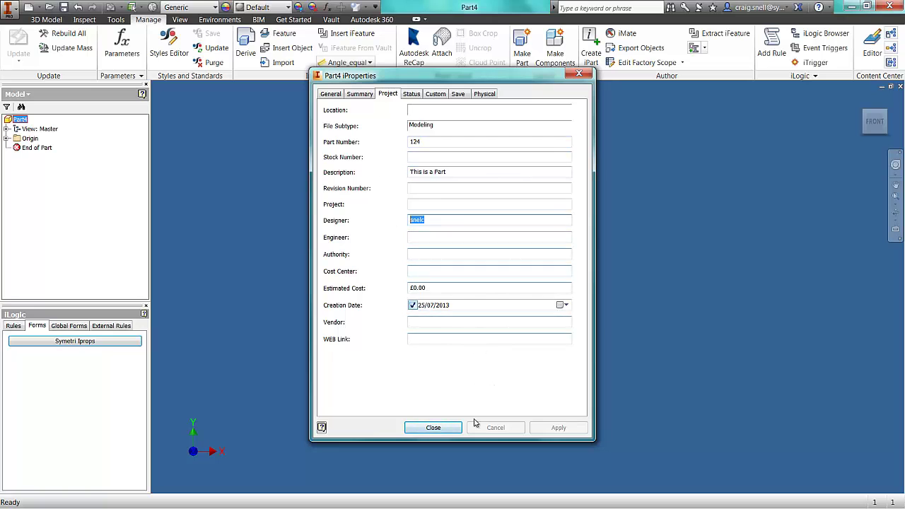
click(433, 427)
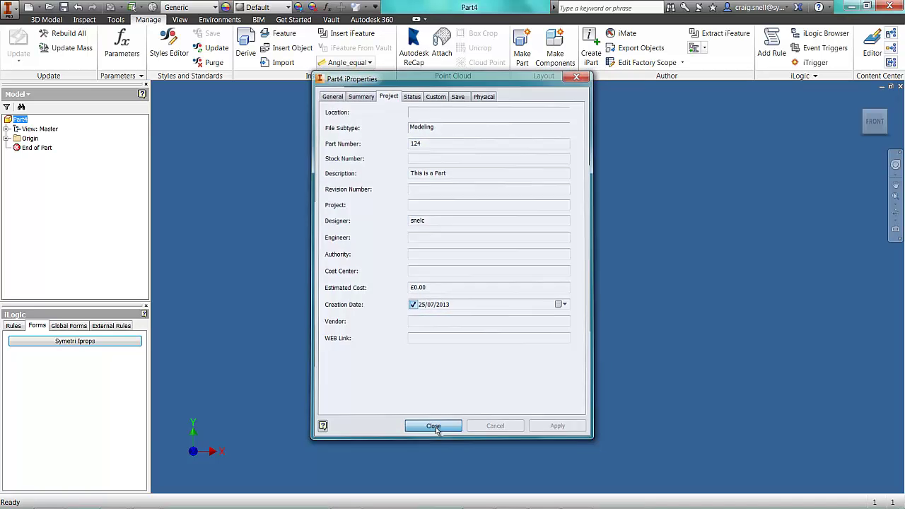